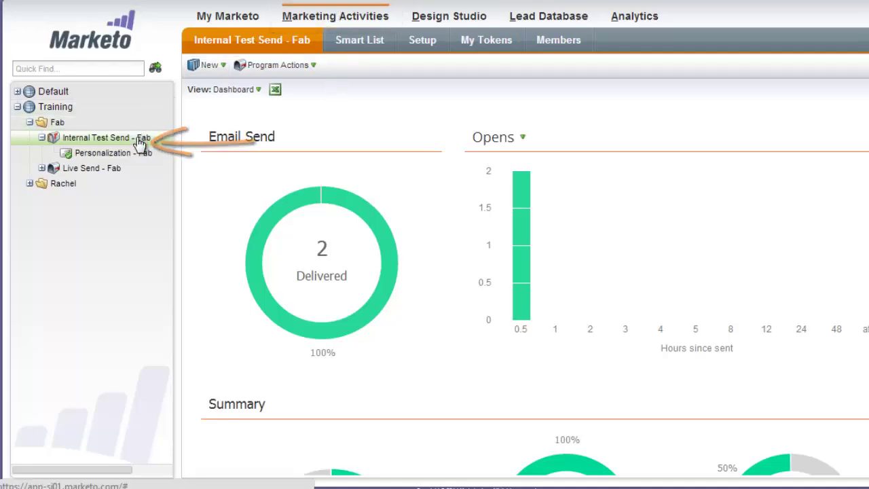
# Step: Add a period cost of 5000 USD for Feb 2014 to the Internal Test Send program, noted as "Internal labour + creative"
pyautogui.click(422, 42)
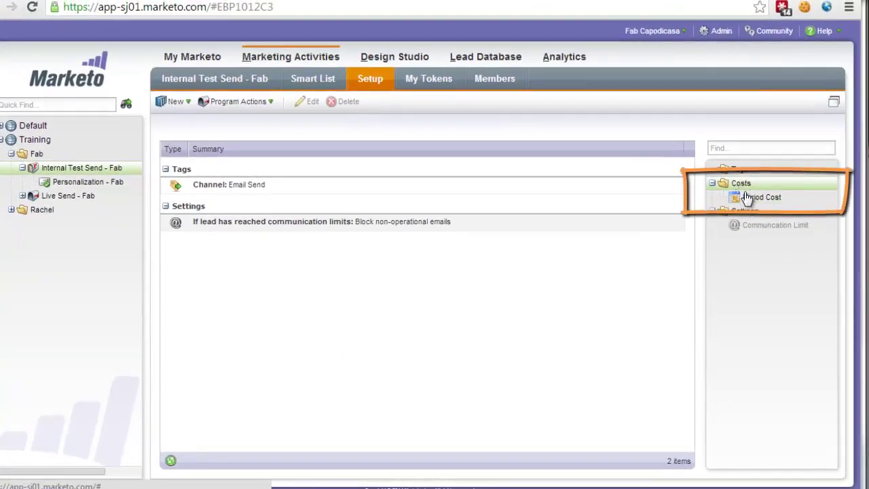
pyautogui.moveTo(766, 203); pyautogui.dragTo(251, 193)
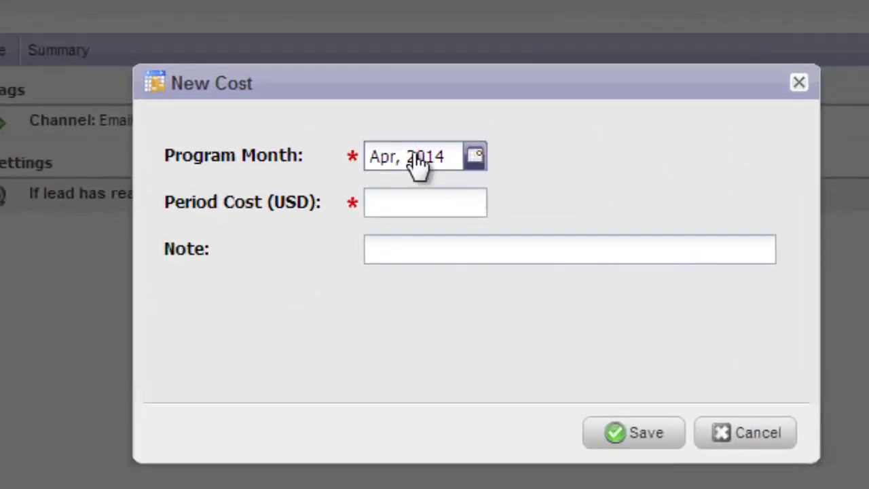
pyautogui.click(417, 163)
pyautogui.click(402, 235)
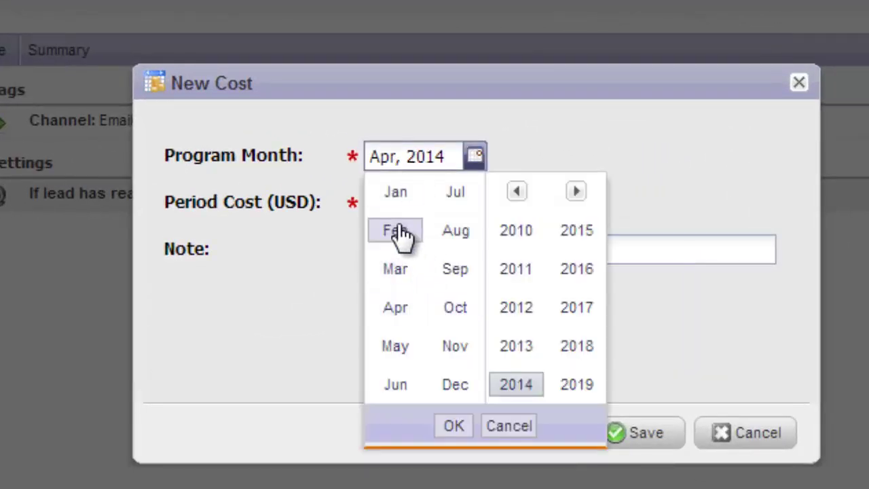
pyautogui.click(453, 425)
pyautogui.click(411, 202)
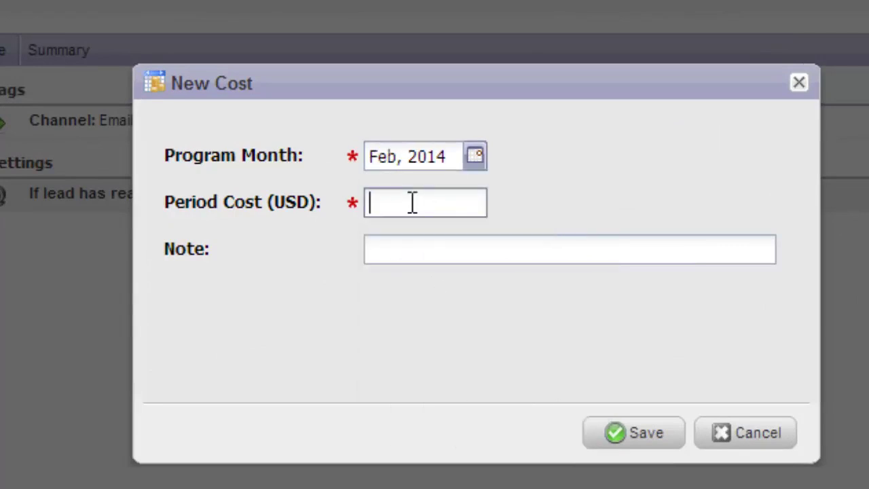
pyautogui.write('5000')
pyautogui.press('Tab')
pyautogui.write('I')
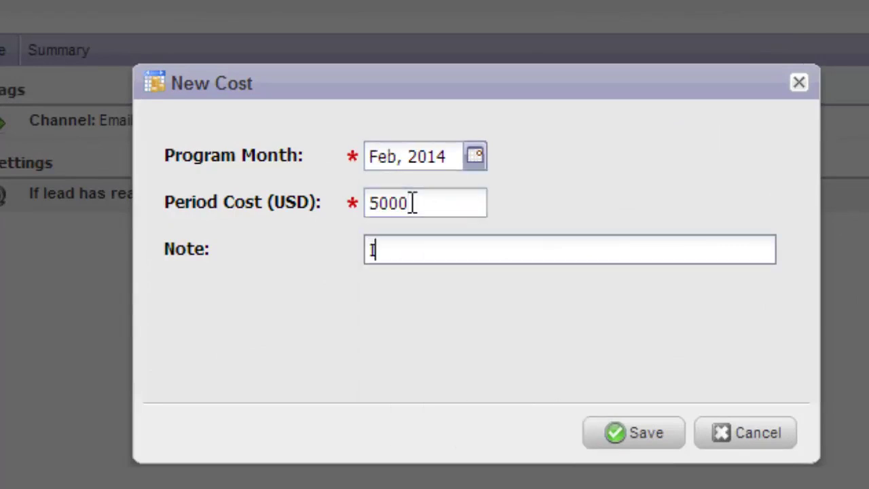
pyautogui.write('nternal labour')
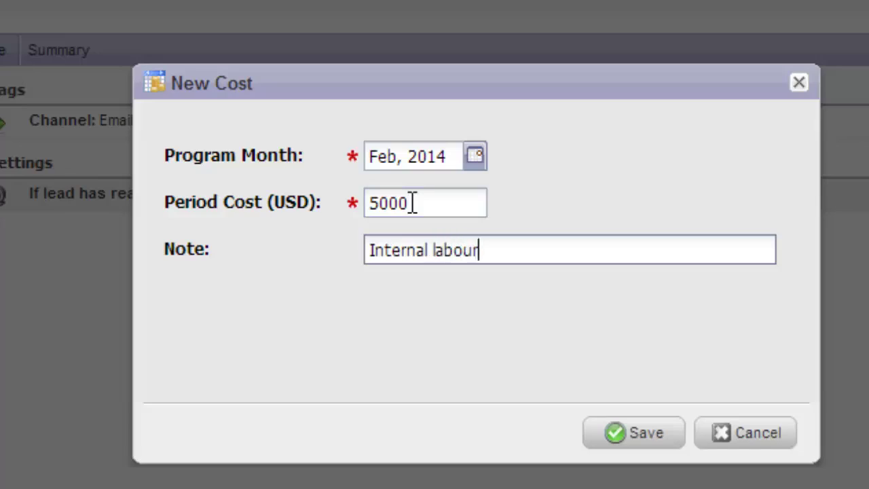
pyautogui.write(' + creative')
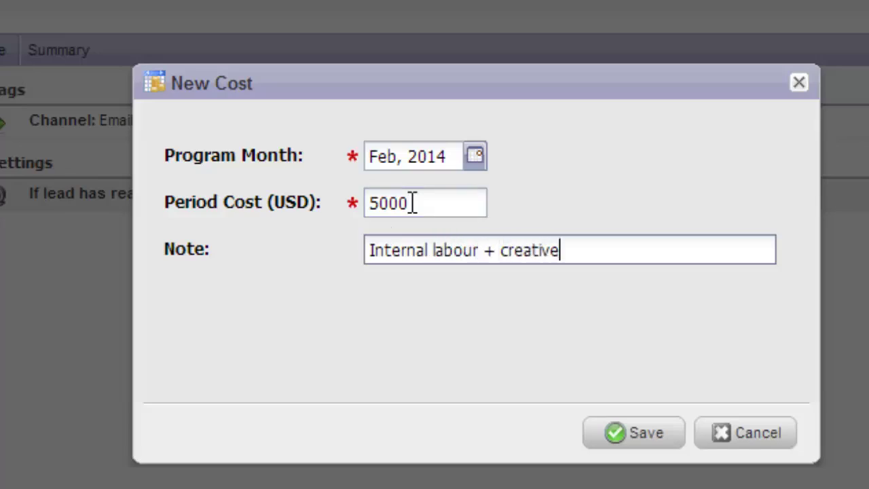
pyautogui.click(621, 431)
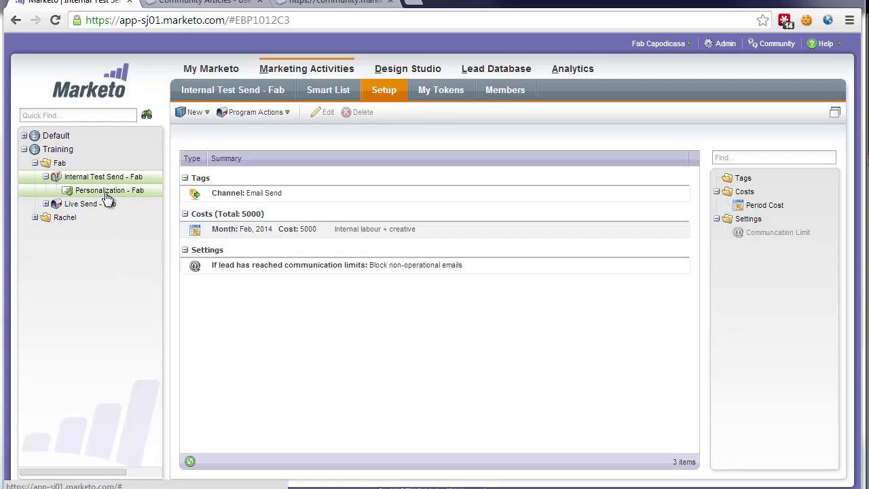
# Step: Examine the program's member list and the statuses that can be assigned to a selected member
pyautogui.click(503, 93)
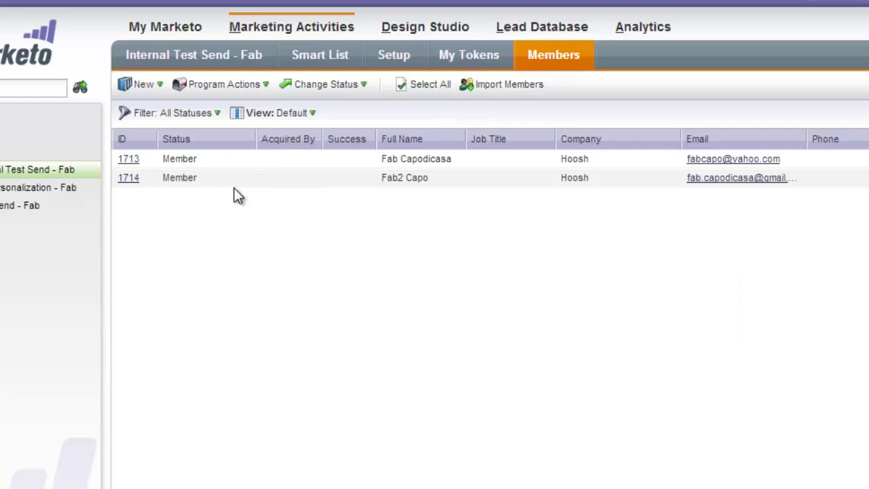
pyautogui.click(188, 175)
pyautogui.click(188, 160)
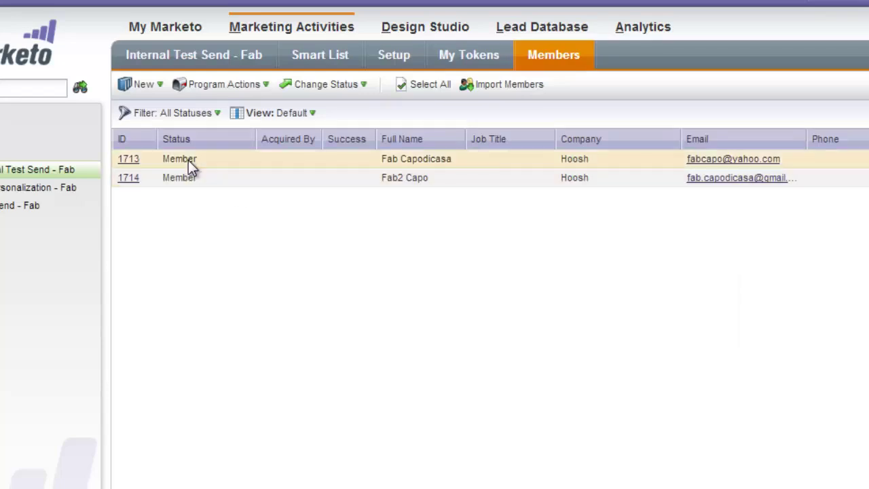
pyautogui.click(363, 88)
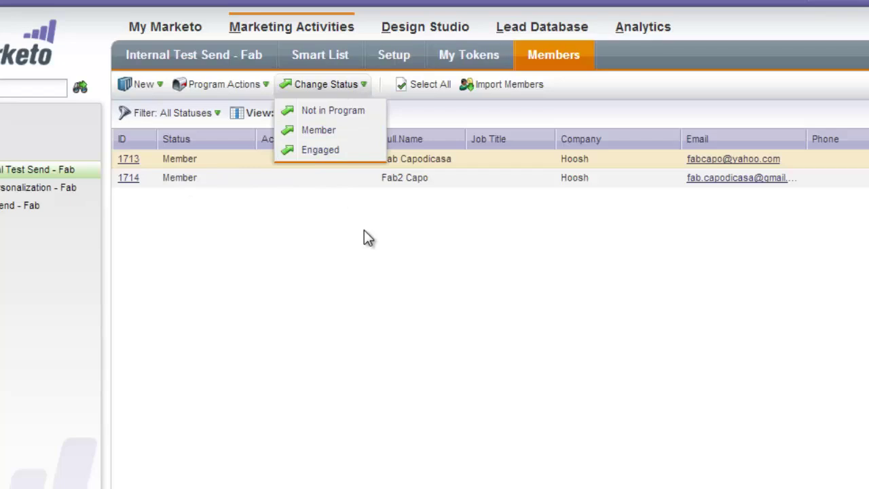
pyautogui.click(211, 236)
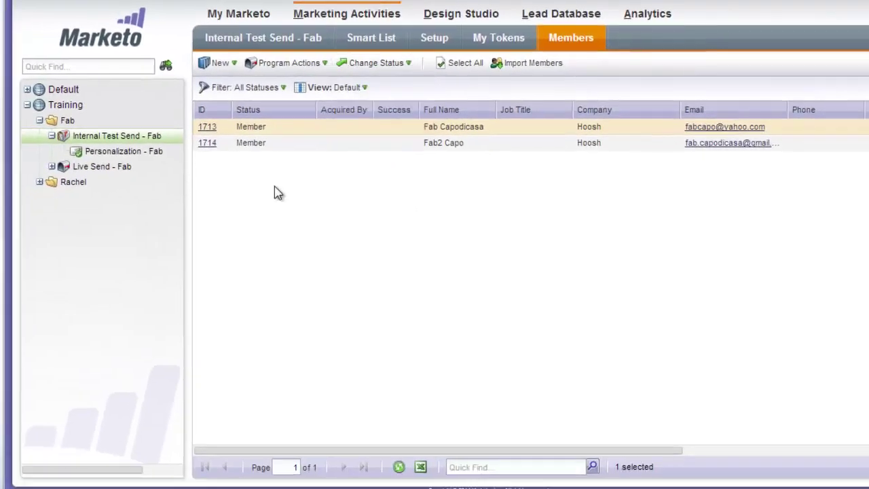
# Step: Create a smart campaign named "Set Success - Fab" in the Internal Test Send program
pyautogui.rightClick(145, 137)
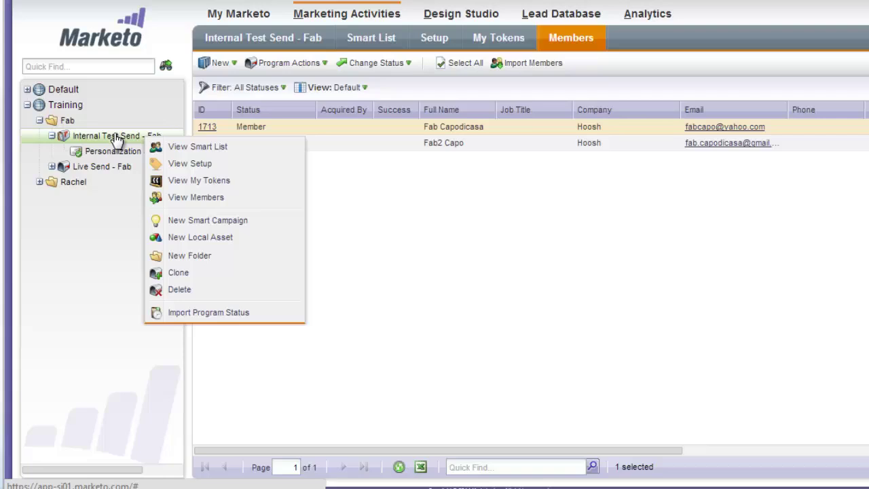
pyautogui.click(204, 221)
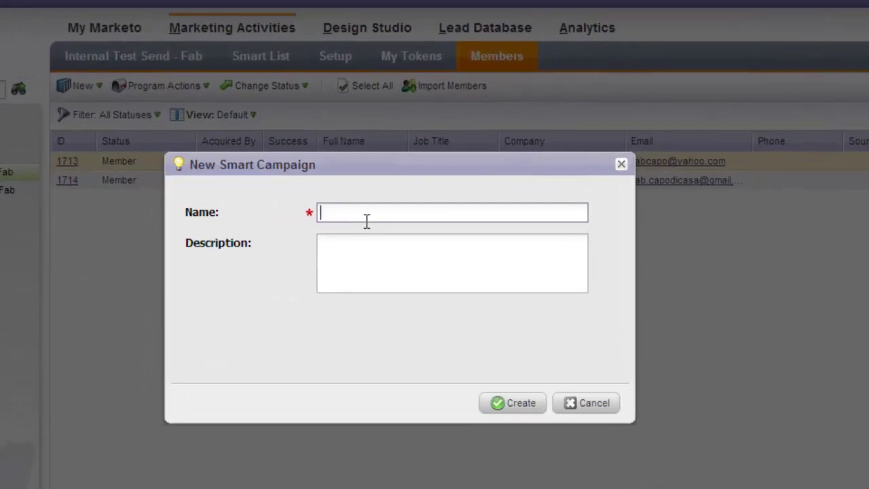
pyautogui.write('Set Success - Fab')
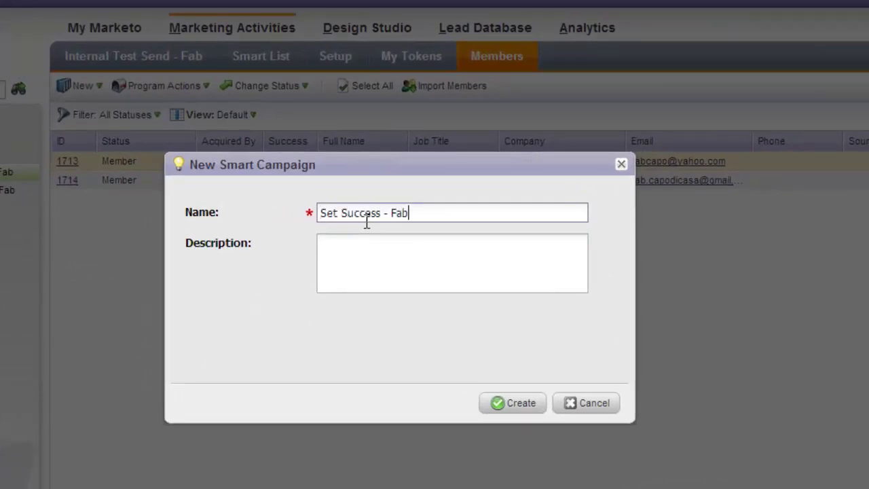
pyautogui.click(519, 402)
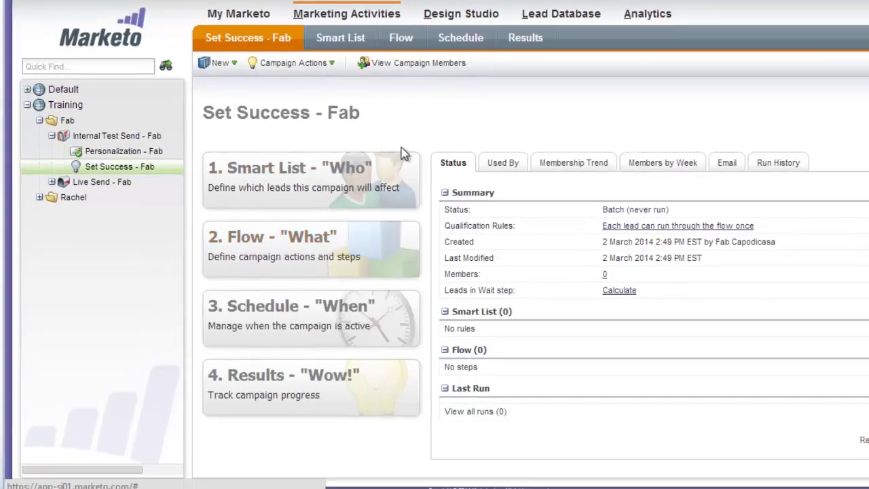
# Step: Add a Clicked Link in Email filter for the Internal Test Send's Personalization email to the smart list, and remove its Date of Activity constraint
pyautogui.click(370, 173)
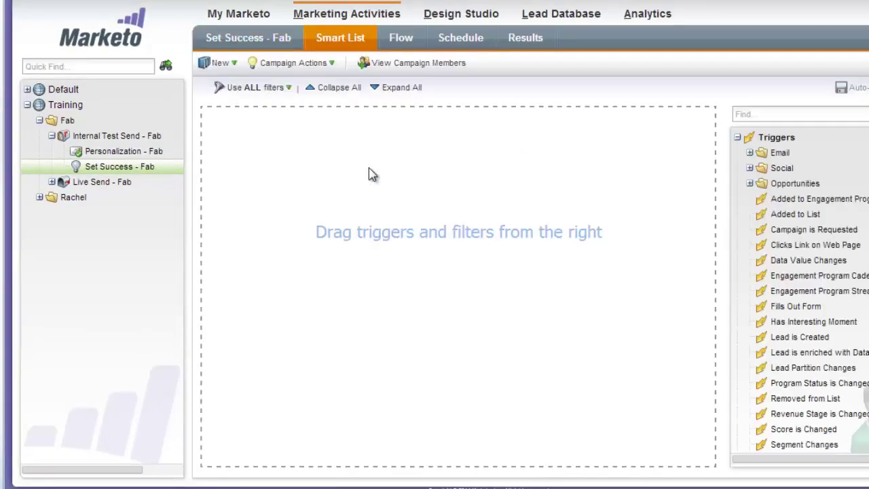
pyautogui.click(763, 117)
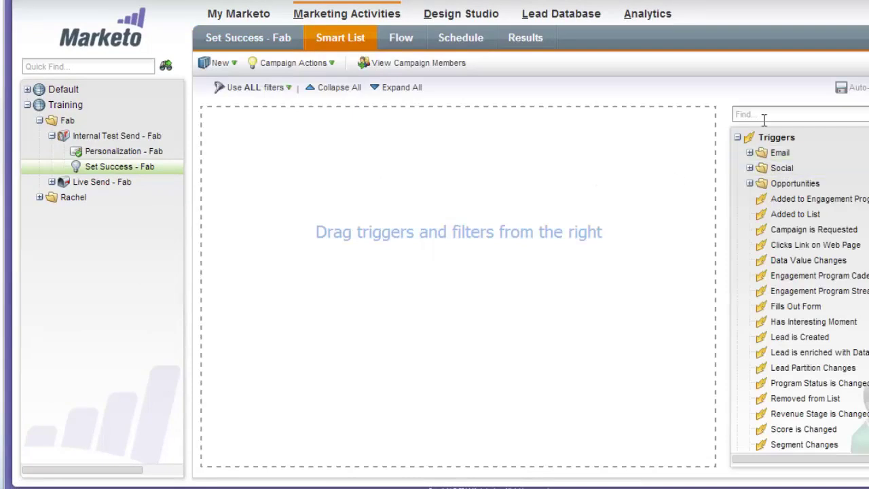
pyautogui.write('clicke')
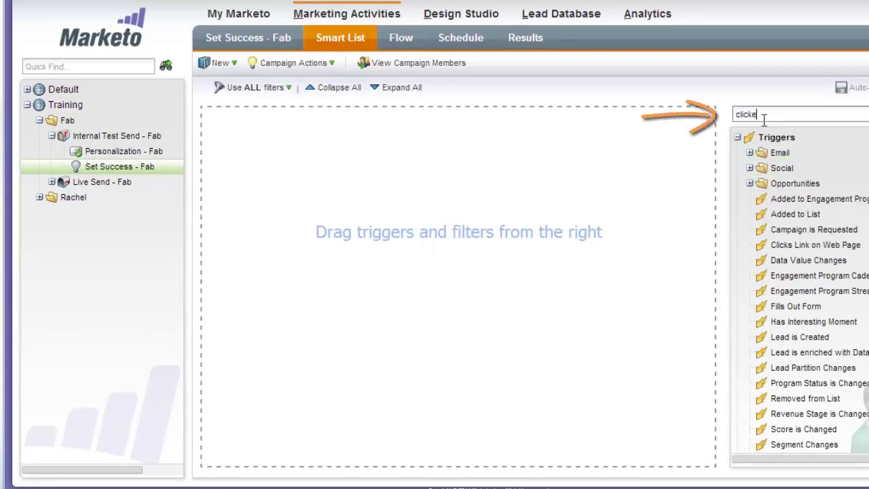
pyautogui.write('d')
pyautogui.moveTo(831, 184); pyautogui.dragTo(438, 167)
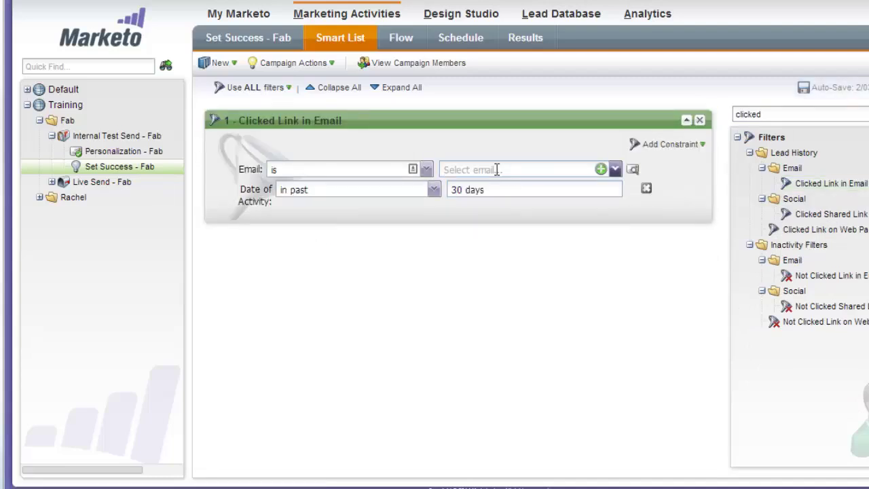
pyautogui.click(497, 170)
pyautogui.write('per')
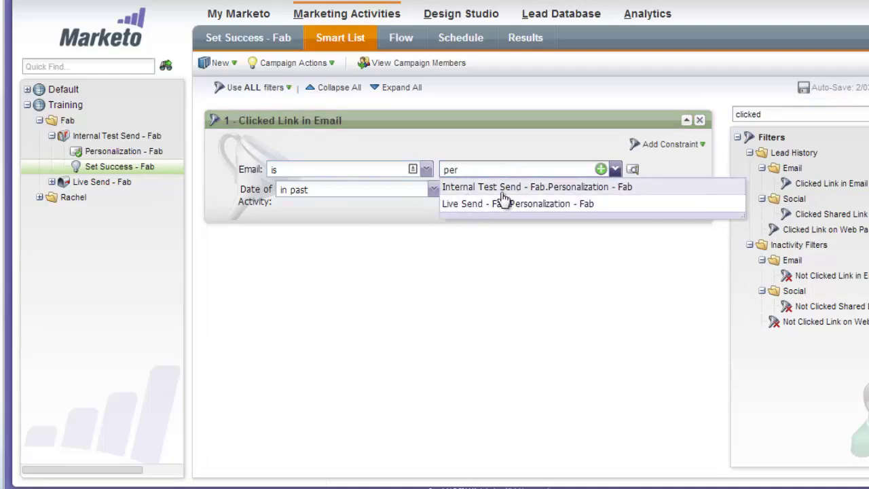
pyautogui.click(576, 193)
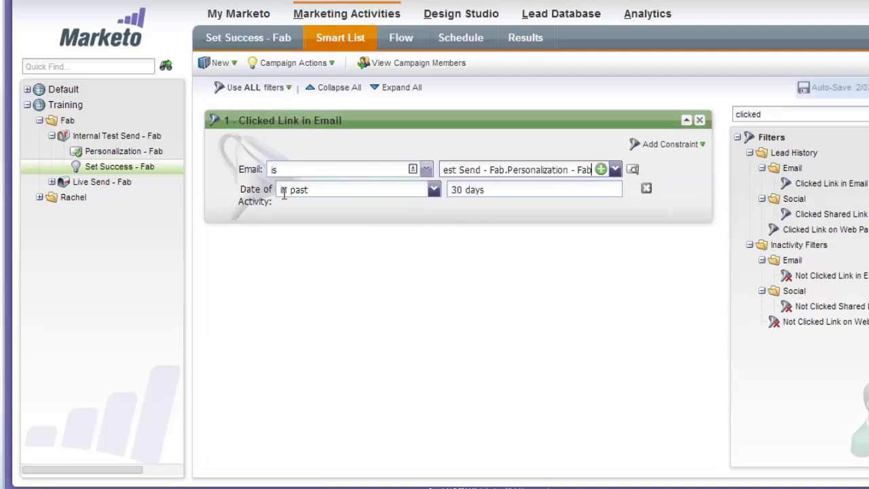
pyautogui.click(645, 188)
# Step: Add a Change Program Status step to the campaign flow with the new status Email Send > Engaged
pyautogui.click(400, 40)
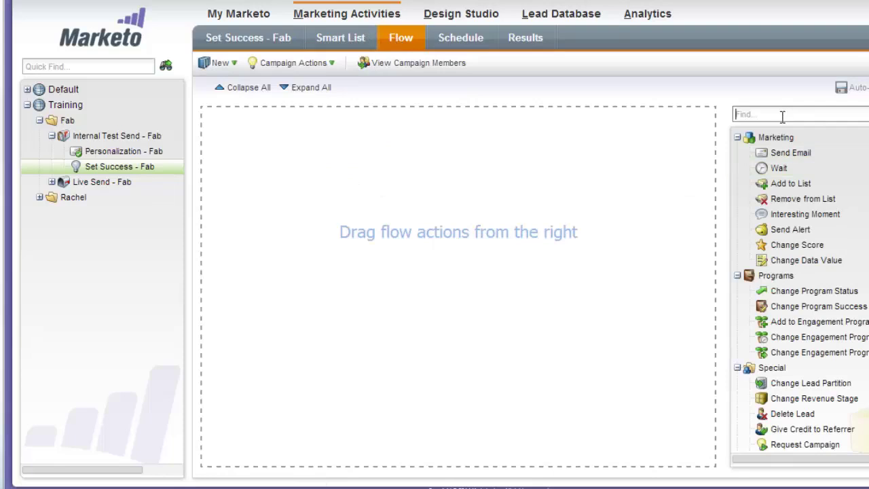
pyautogui.moveTo(794, 291); pyautogui.dragTo(483, 196)
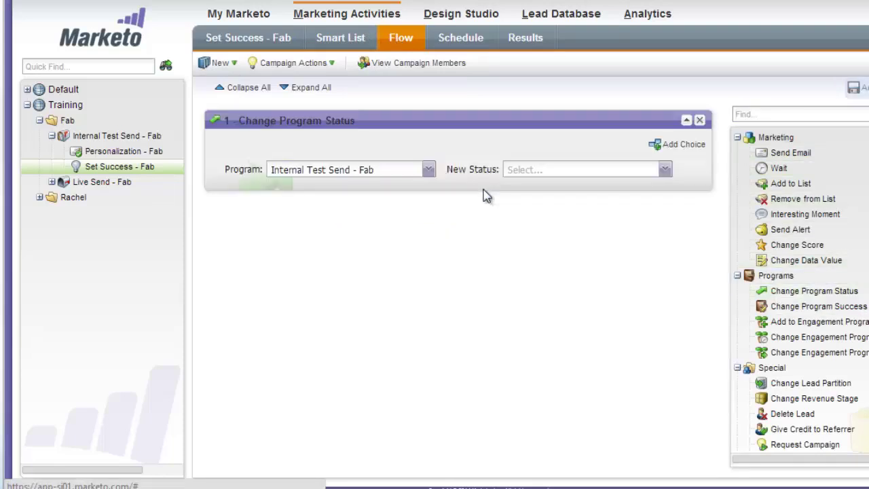
pyautogui.click(664, 169)
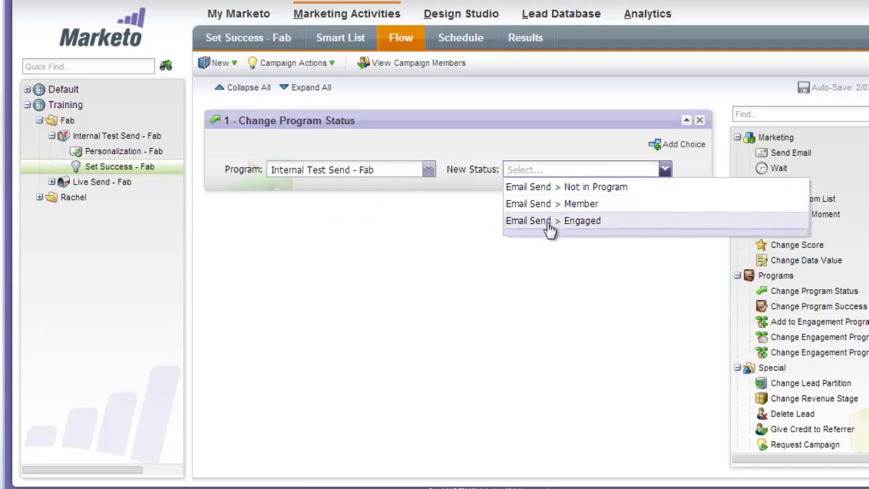
pyautogui.click(549, 223)
# Step: Run the Set Success campaign once and check the member statuses in the Internal Test Send program
pyautogui.click(471, 41)
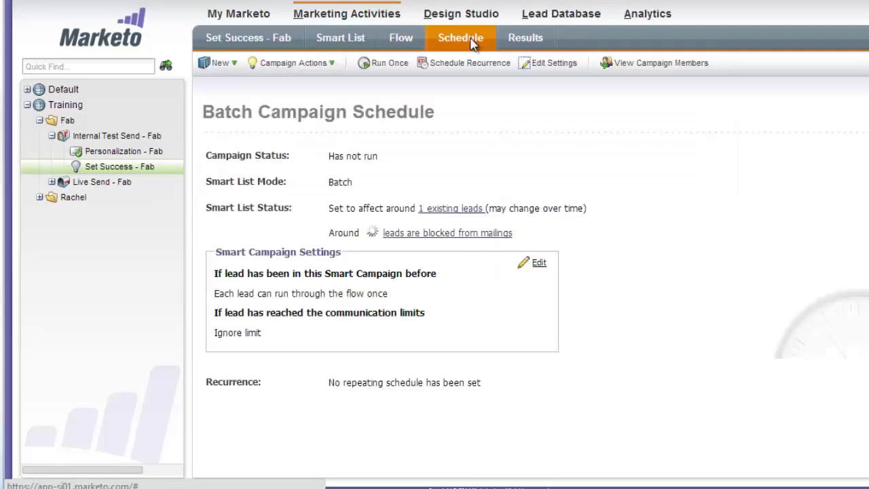
pyautogui.click(384, 68)
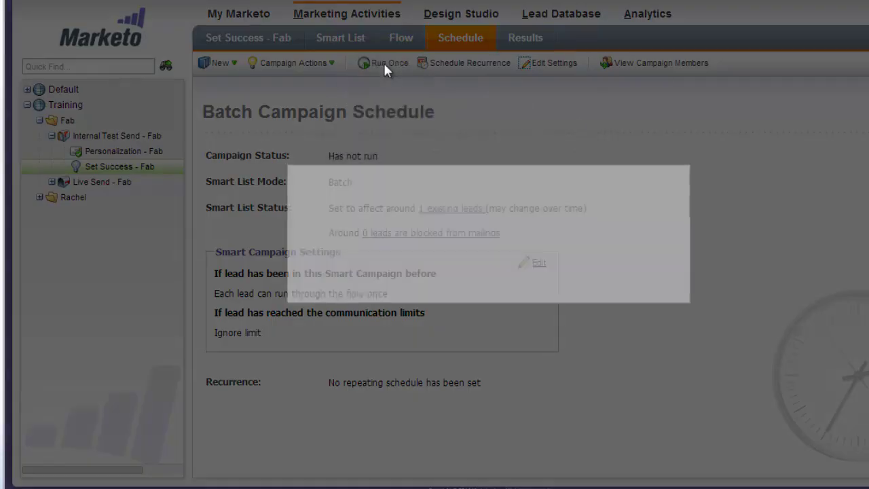
pyautogui.click(589, 300)
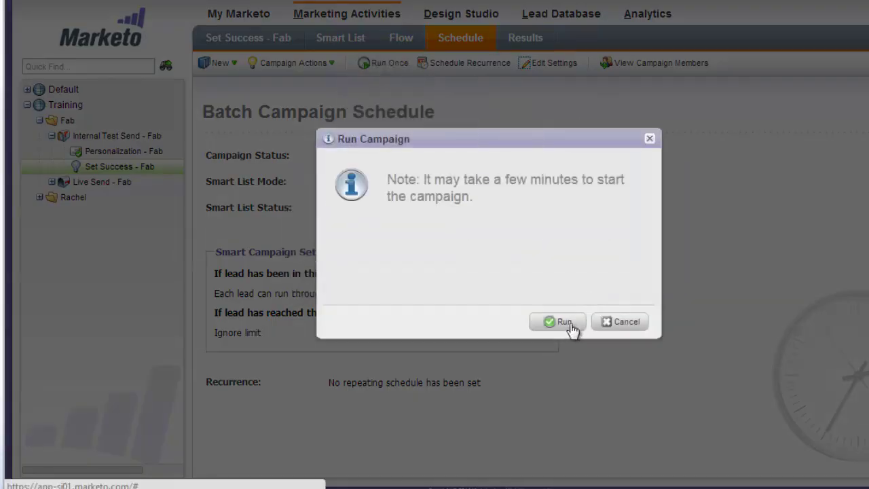
pyautogui.click(548, 319)
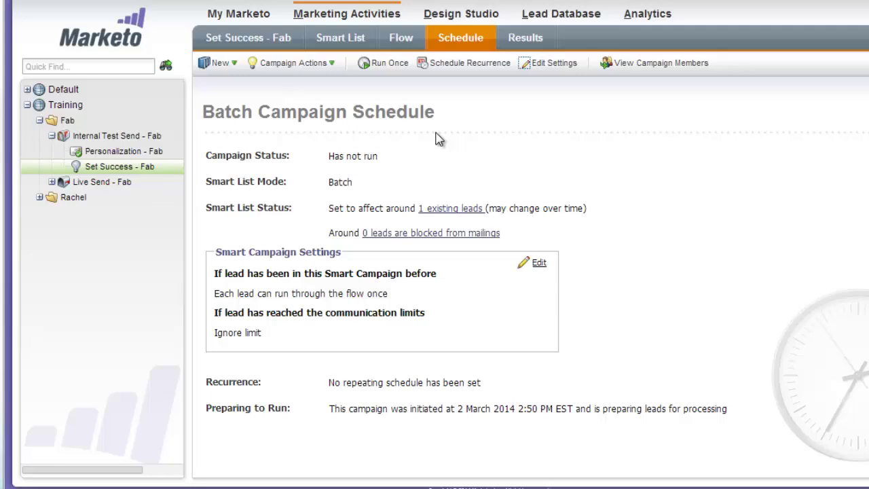
pyautogui.click(122, 138)
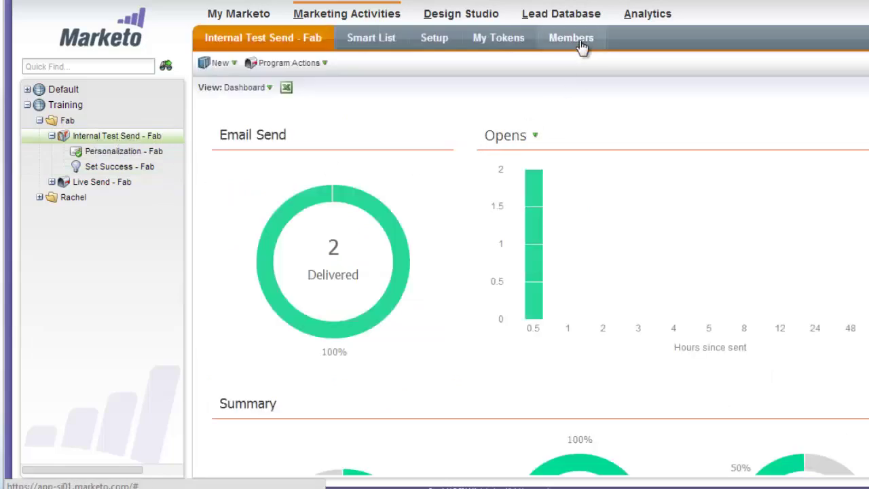
pyautogui.click(571, 40)
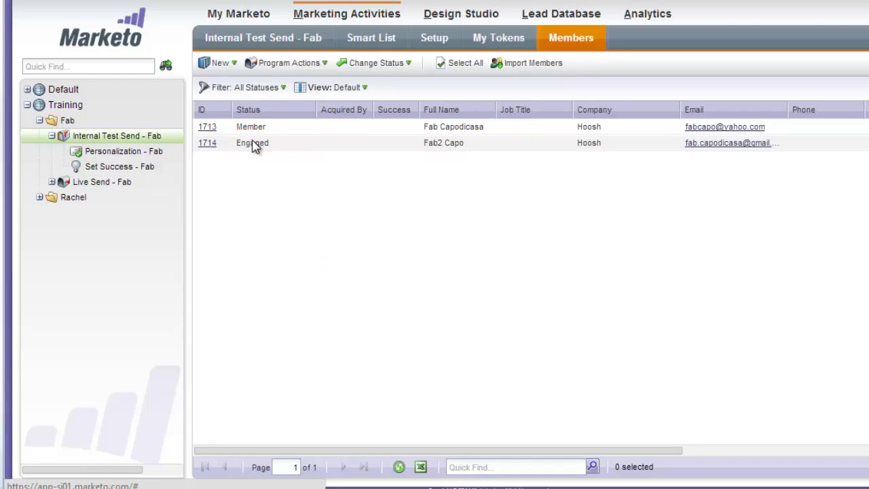
# Step: Delete the Clicked Link in Email filter from the Set Success campaign's smart list
pyautogui.click(119, 166)
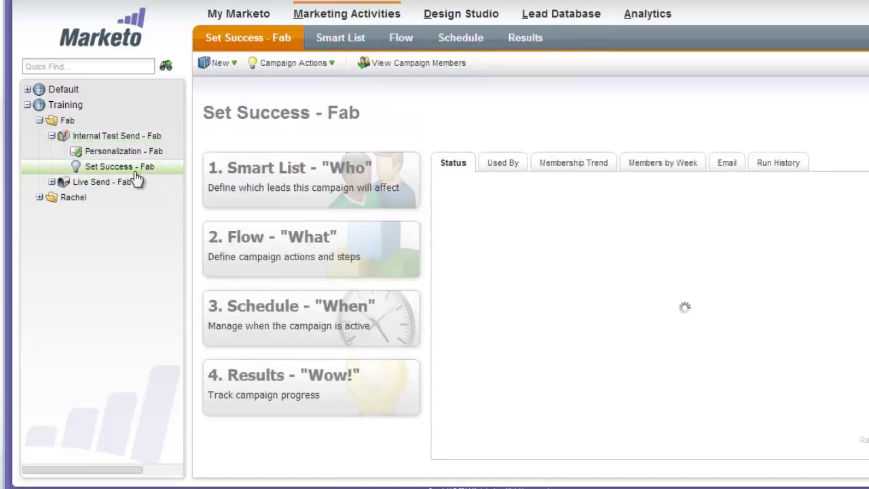
pyautogui.click(302, 175)
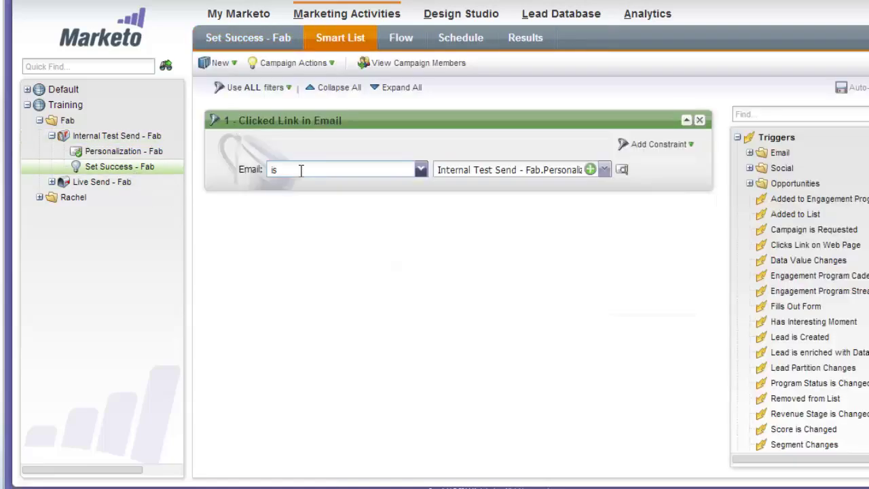
pyautogui.click(699, 120)
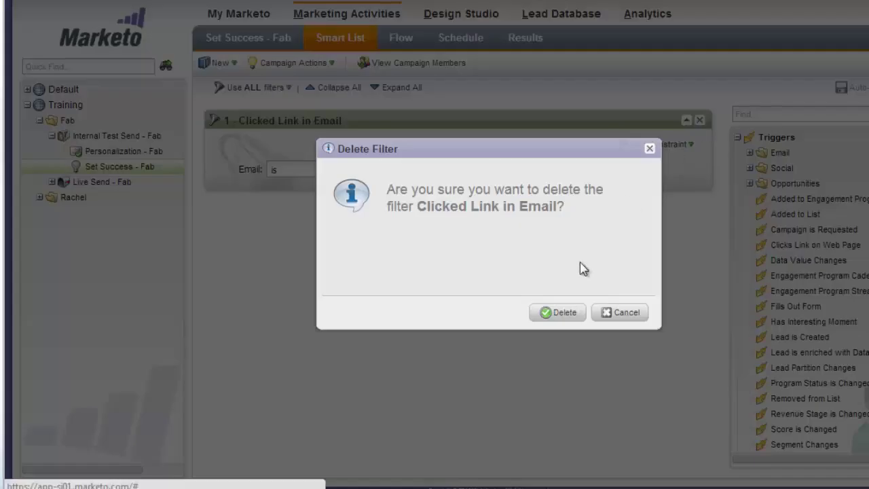
pyautogui.click(559, 313)
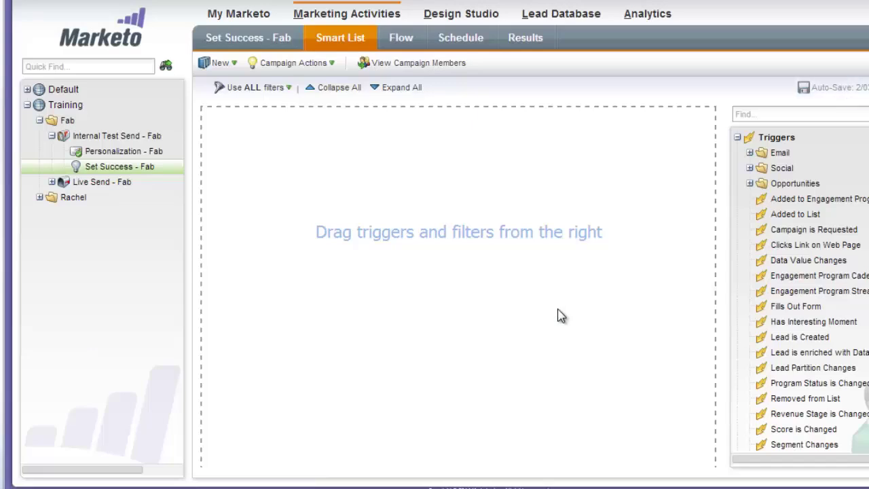
# Step: Add a Visited Web Page filter to the smart list with the web page /vacuum/success and activity in the past 1 days
pyautogui.click(762, 114)
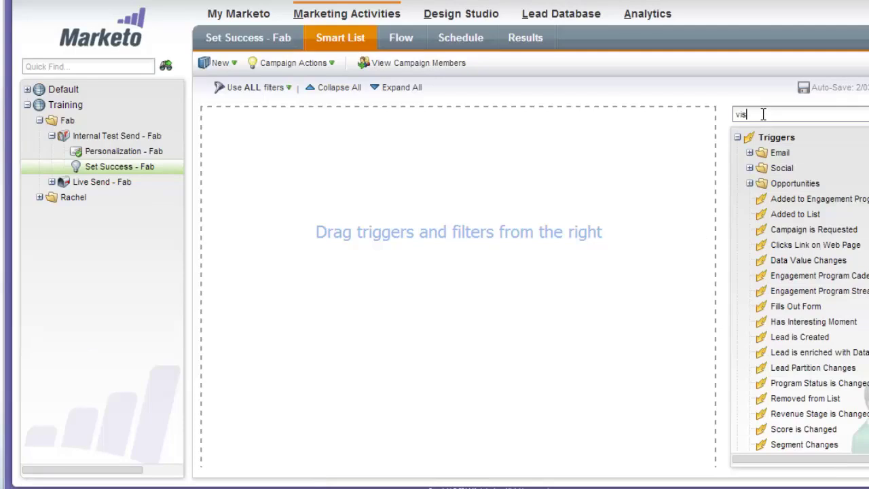
pyautogui.moveTo(811, 200); pyautogui.dragTo(378, 165)
pyautogui.doubleClick(457, 190)
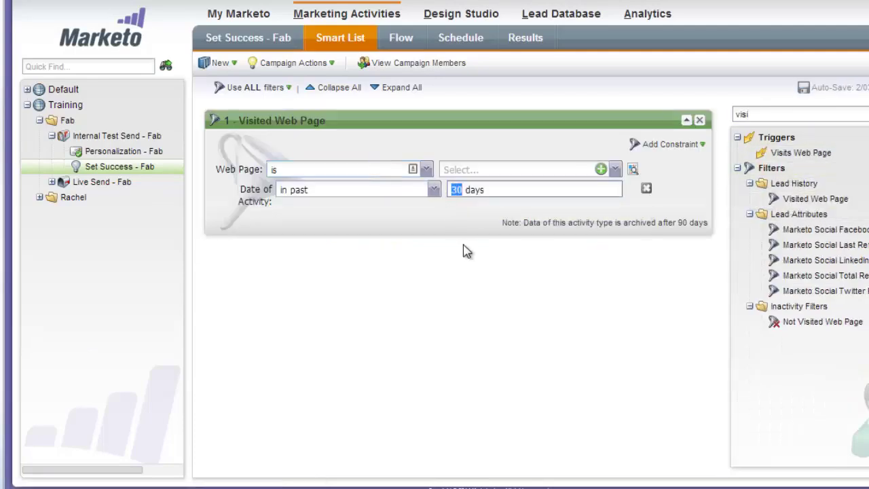
pyautogui.write('1')
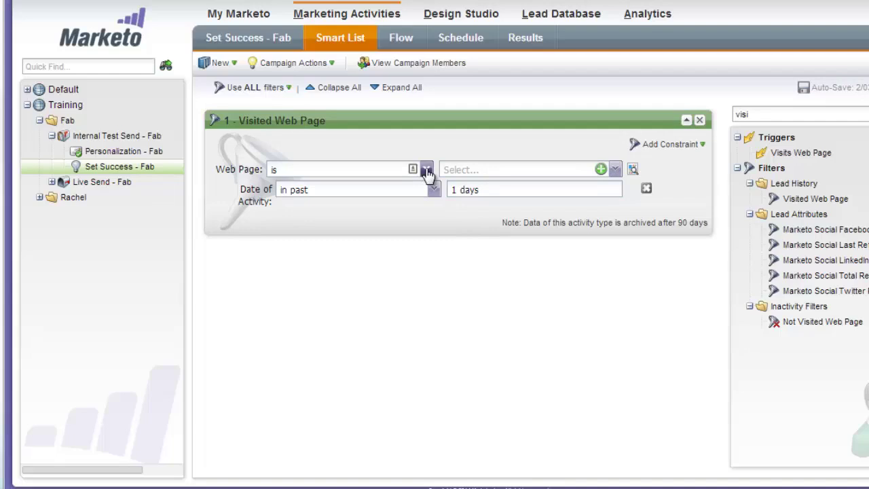
pyautogui.click(465, 169)
pyautogui.write('/vacu')
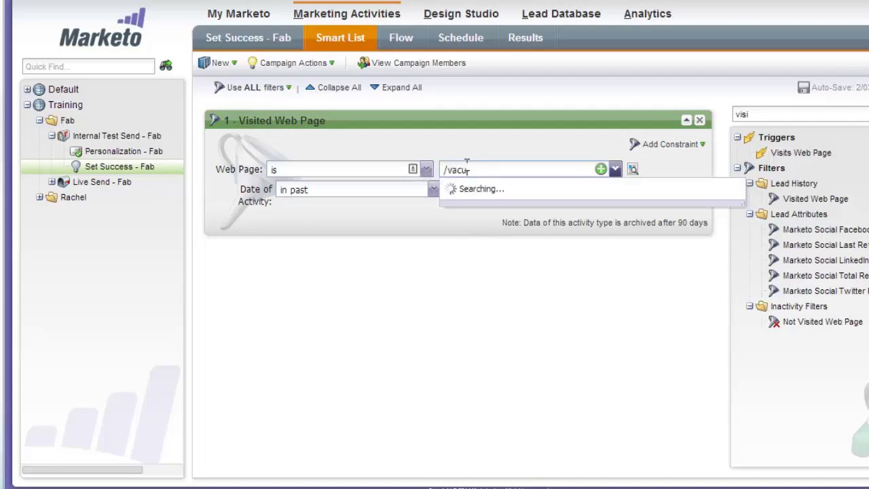
pyautogui.write('um/suc')
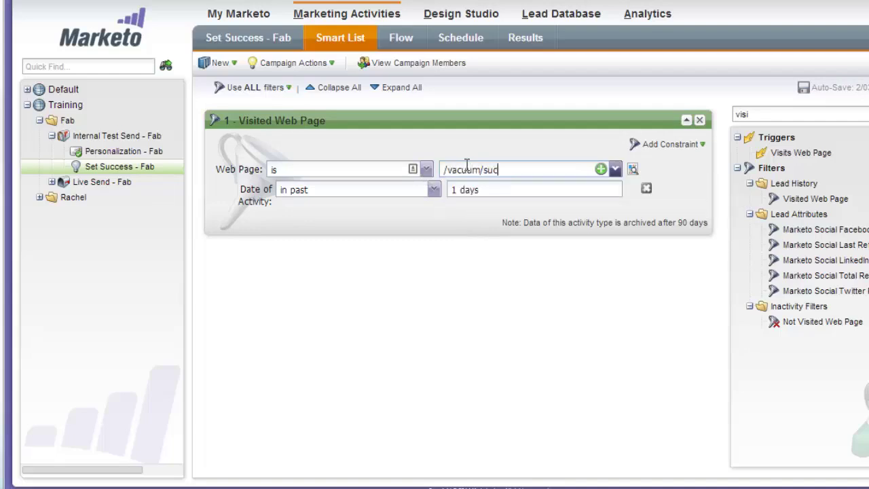
pyautogui.write('cess')
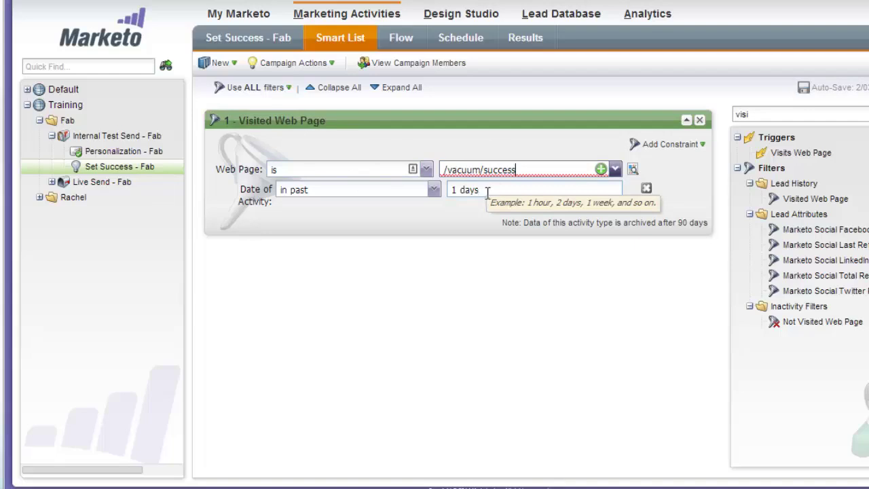
# Step: Add a Clicked Link in Email filter for the Internal Test Send's Personalization email above the web page filter, without its Date of Activity constraint
pyautogui.moveTo(770, 115); pyautogui.dragTo(726, 115)
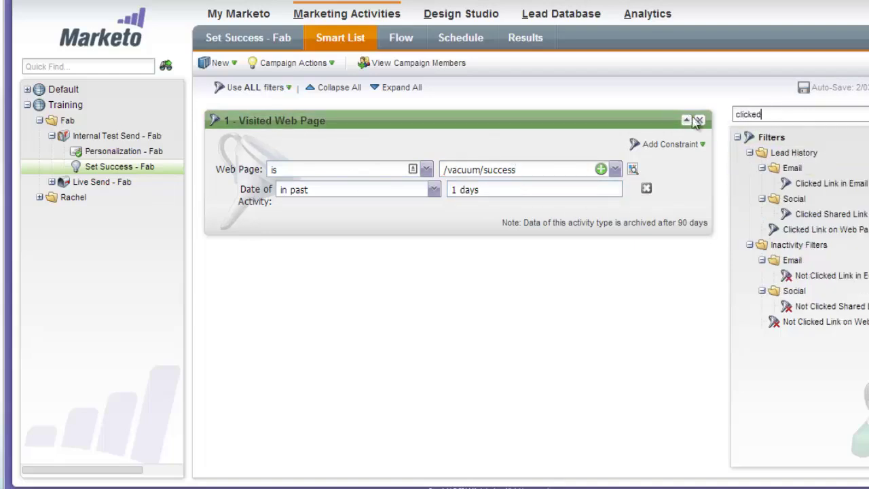
pyautogui.moveTo(835, 185); pyautogui.dragTo(448, 132)
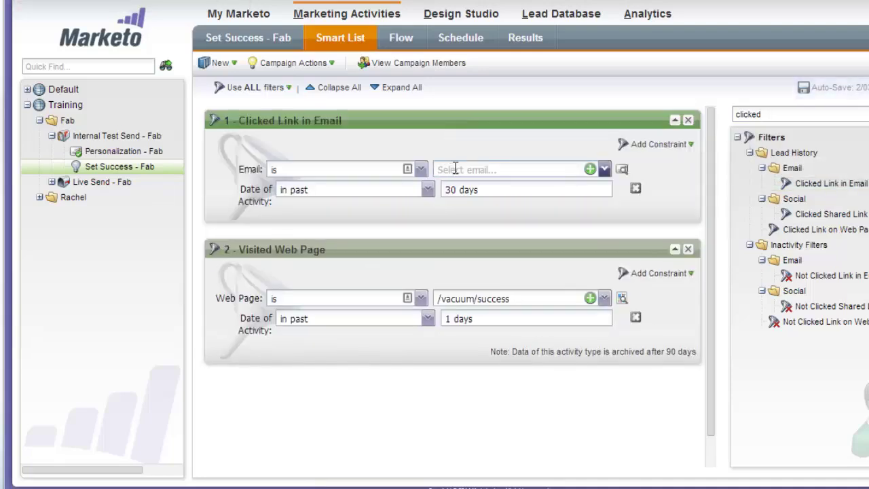
pyautogui.write('pers')
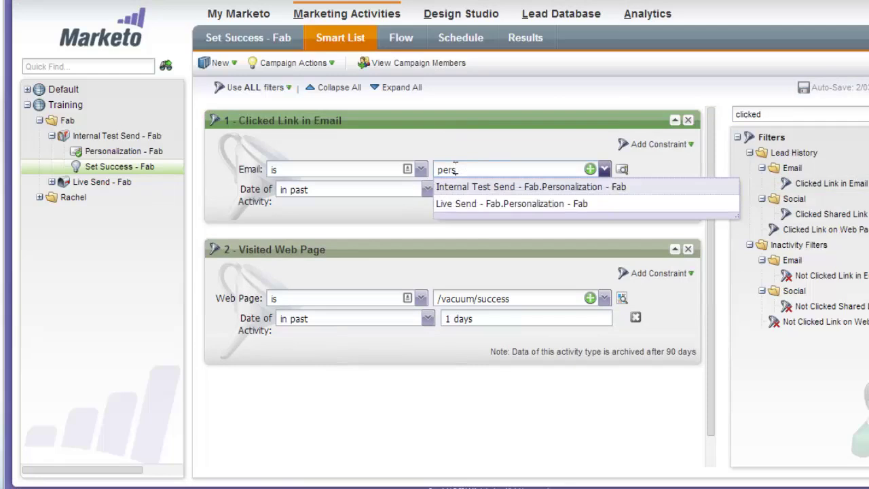
pyautogui.click(464, 188)
pyautogui.click(637, 190)
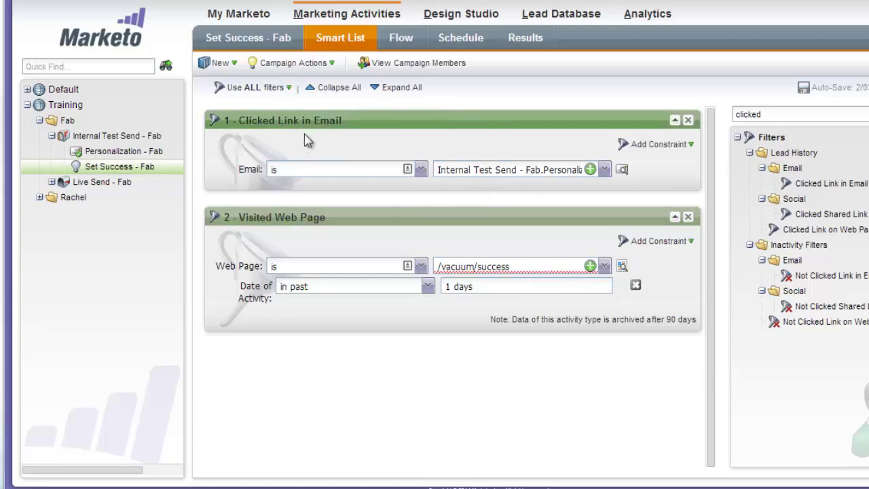
pyautogui.moveTo(489, 263)
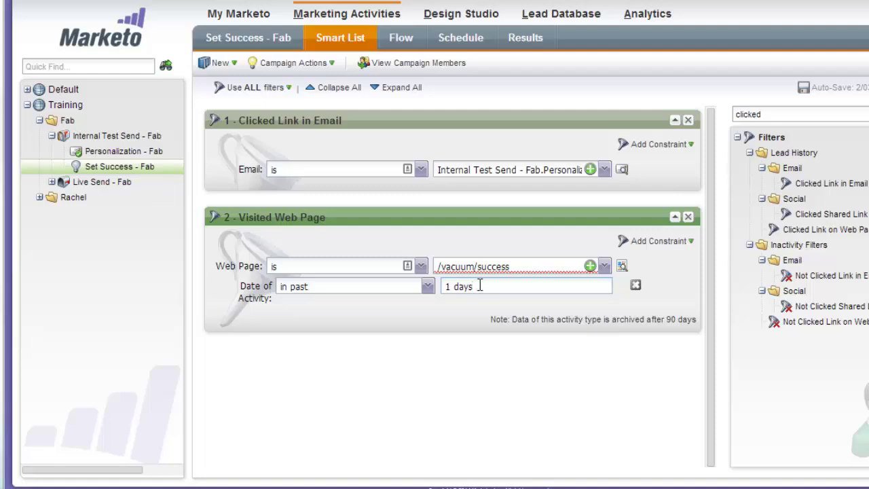
pyautogui.click(395, 45)
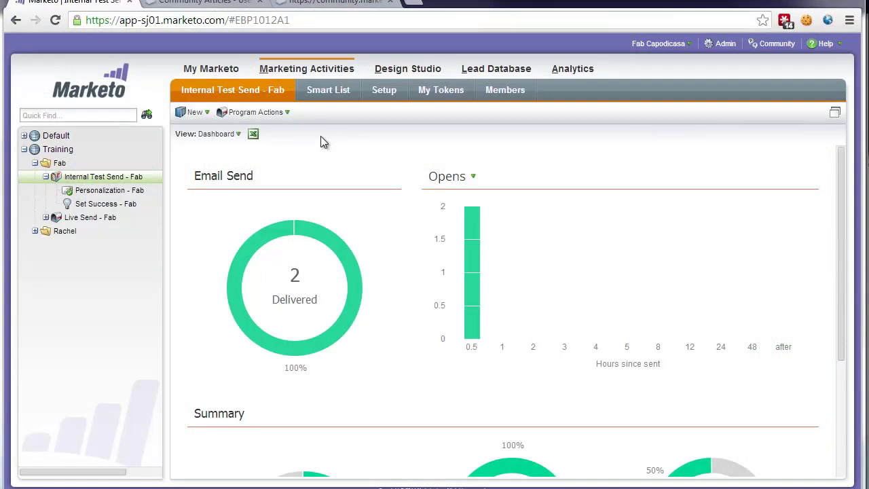
# Step: Create a Program Performance report as a local asset of the Internal Test Send program, adding the owner's first name to the report name
pyautogui.rightClick(131, 179)
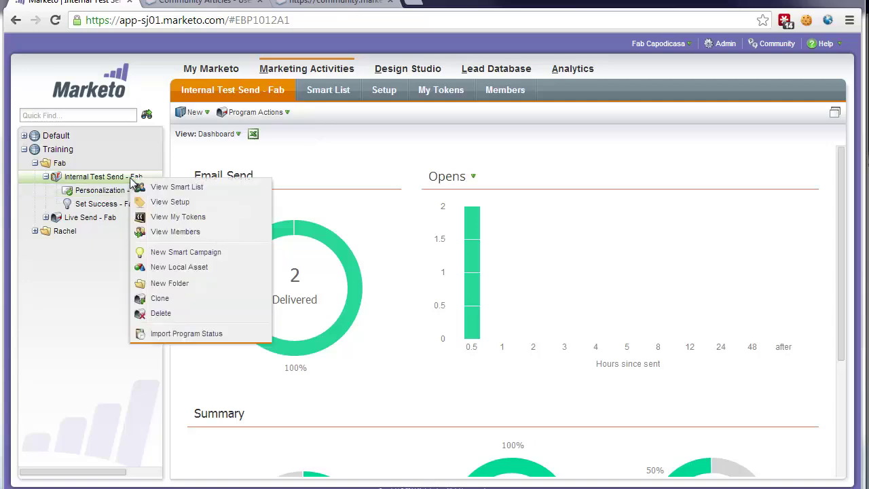
pyautogui.click(165, 268)
pyautogui.click(244, 303)
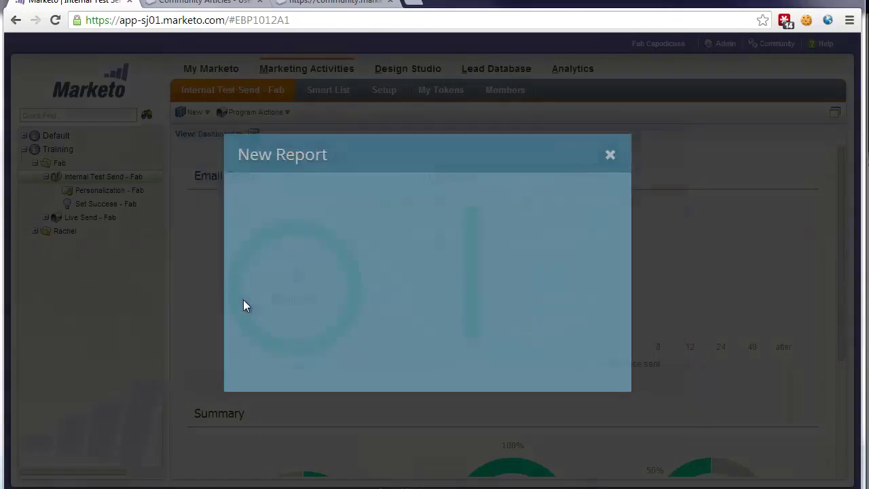
pyautogui.click(584, 226)
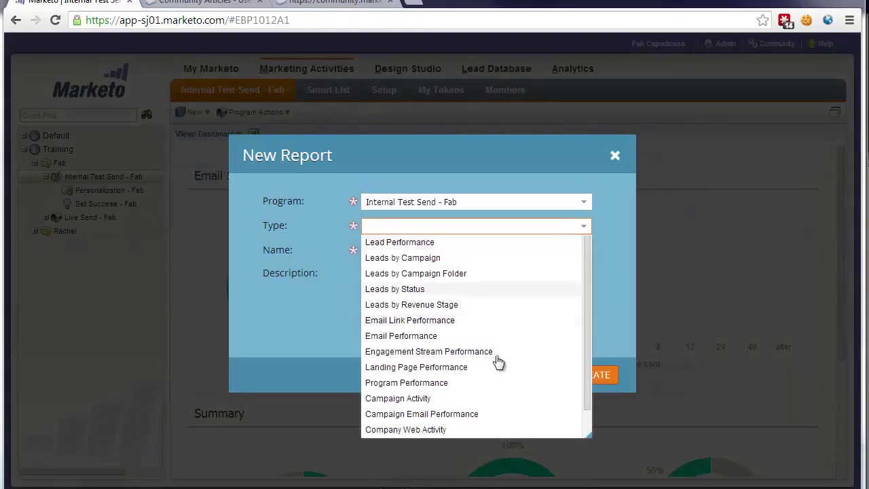
pyautogui.click(443, 383)
pyautogui.click(469, 252)
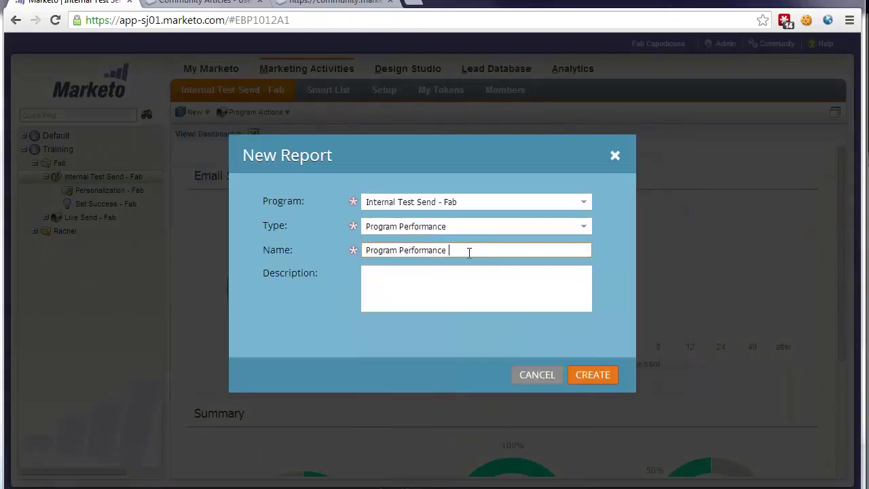
pyautogui.write('- Fab')
pyautogui.click(590, 377)
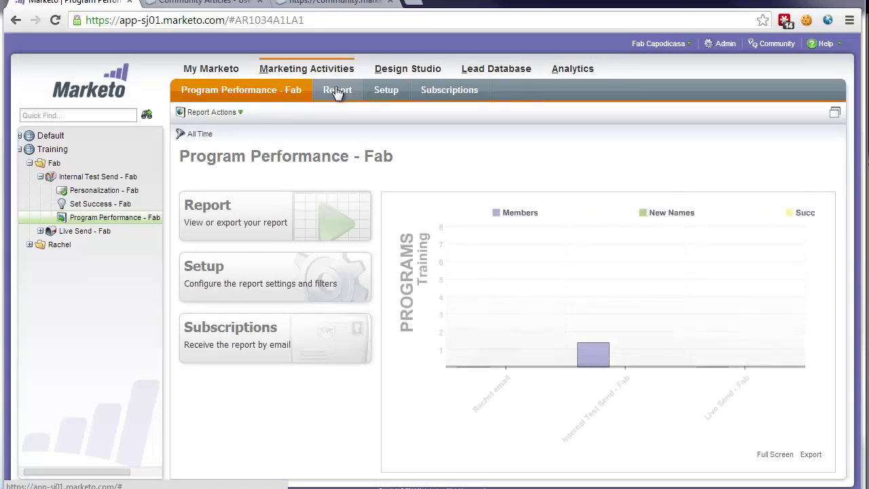
# Step: Filter the Program Performance report's programs to only the Internal Test Send program
pyautogui.click(384, 93)
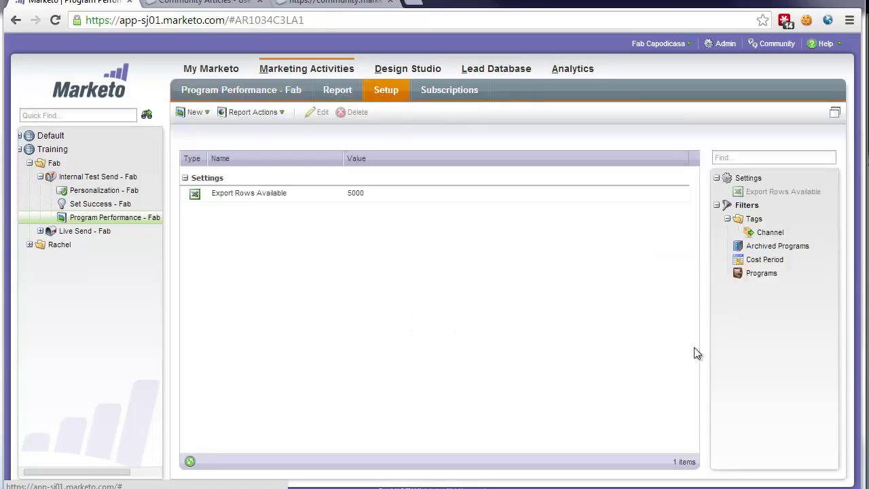
pyautogui.doubleClick(763, 274)
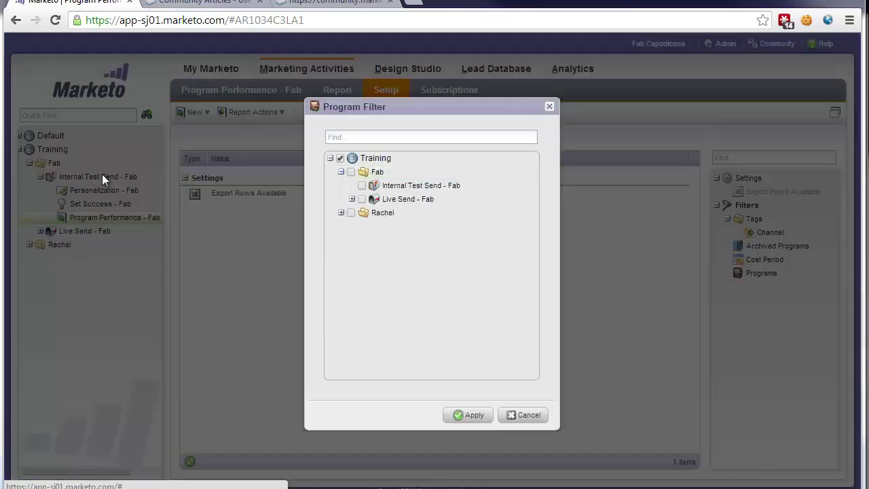
pyautogui.click(361, 185)
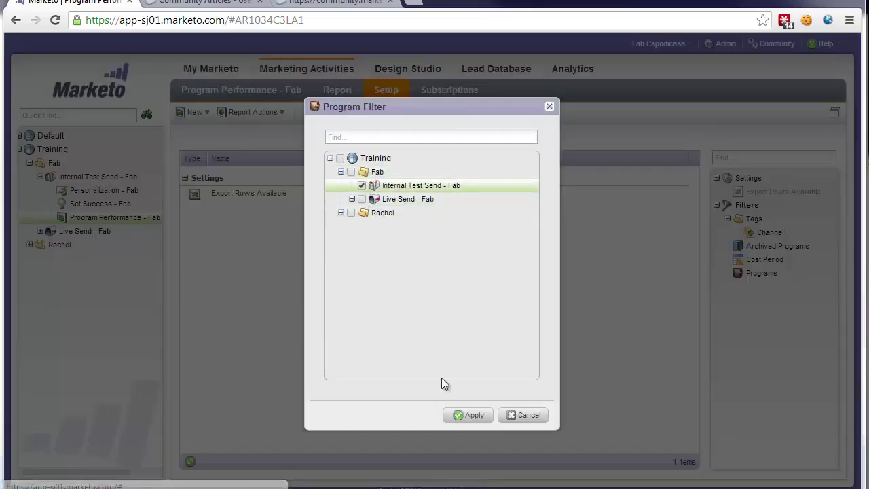
pyautogui.click(464, 416)
# Step: View the filtered report and examine the program's success and cost columns, including cost per member and cost per success
pyautogui.click(336, 90)
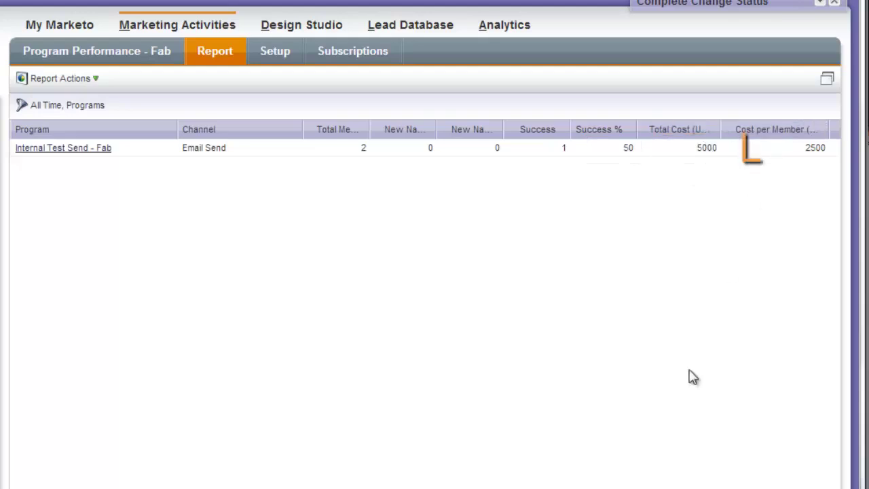
pyautogui.moveTo(665, 488); pyautogui.dragTo(848, 488)
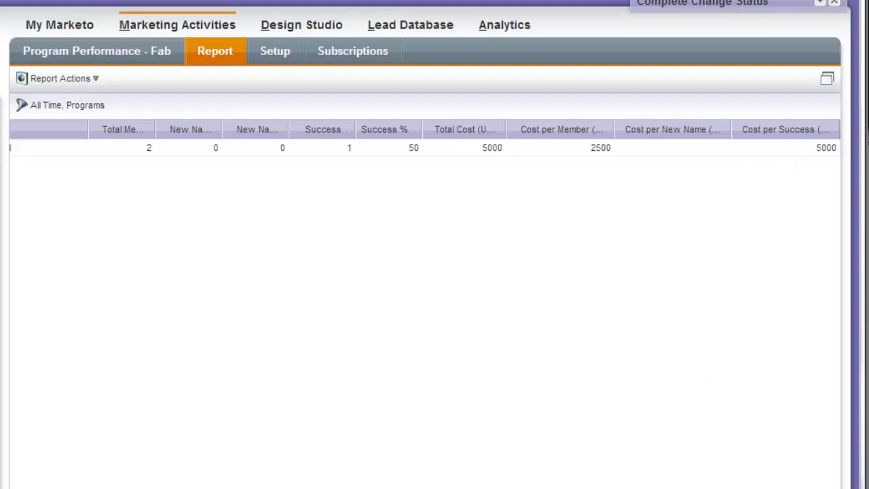
pyautogui.moveTo(604, 488); pyautogui.dragTo(431, 487)
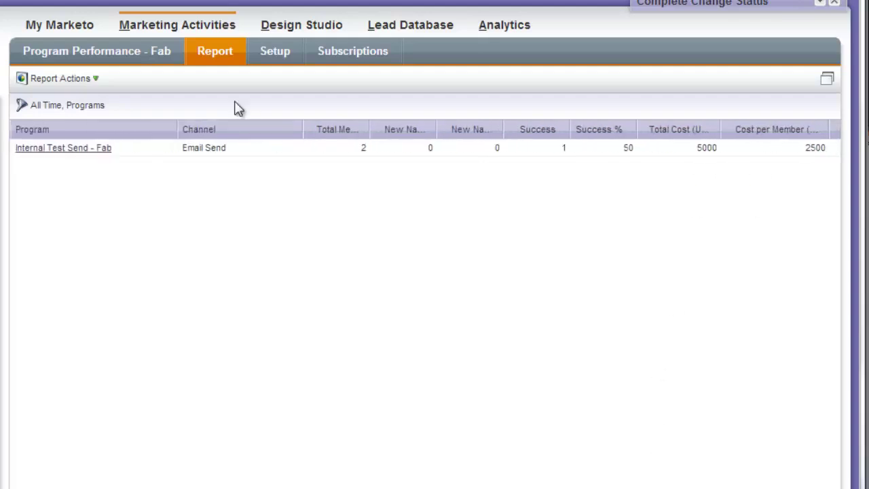